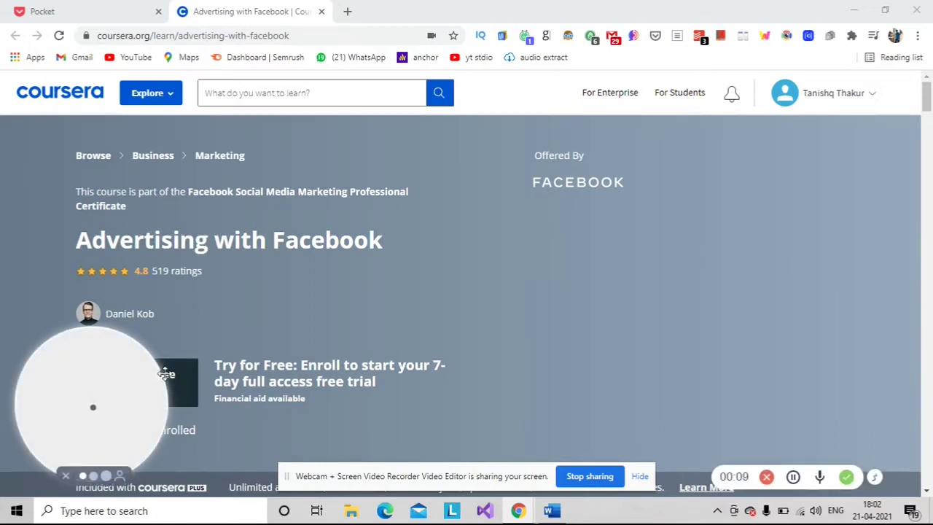
# - Apply for financial aid on Advertising with Facebook and continue past the review-time notice
pyautogui.click(276, 399)
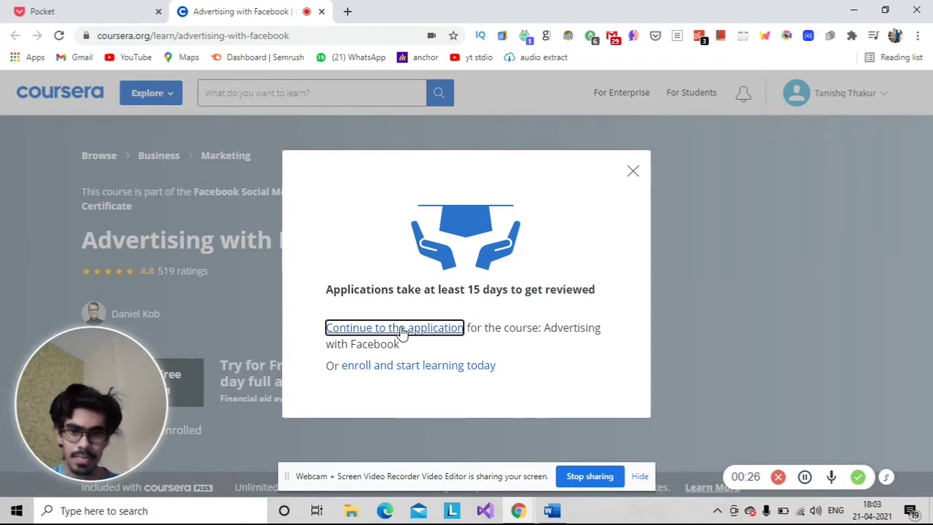
pyautogui.click(402, 329)
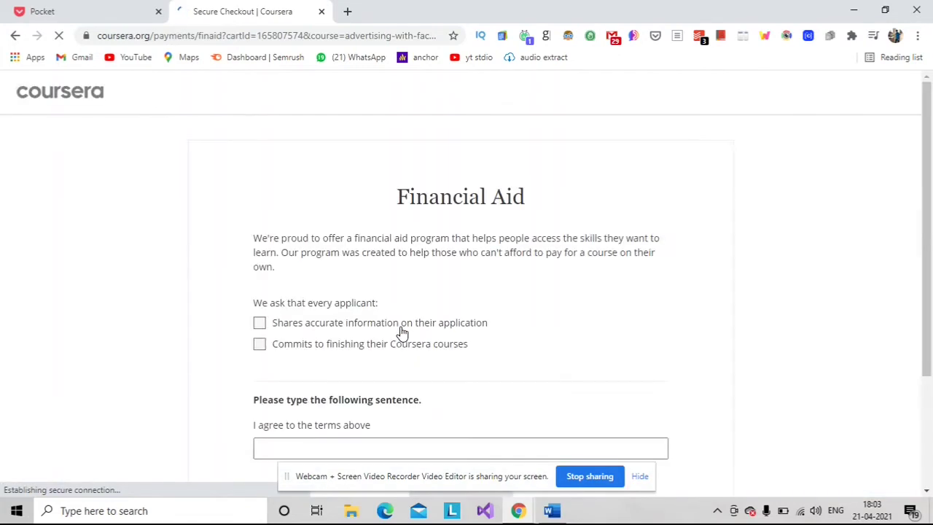
# - Tick both commitments: sharing accurate information and finishing Coursera courses
pyautogui.click(260, 324)
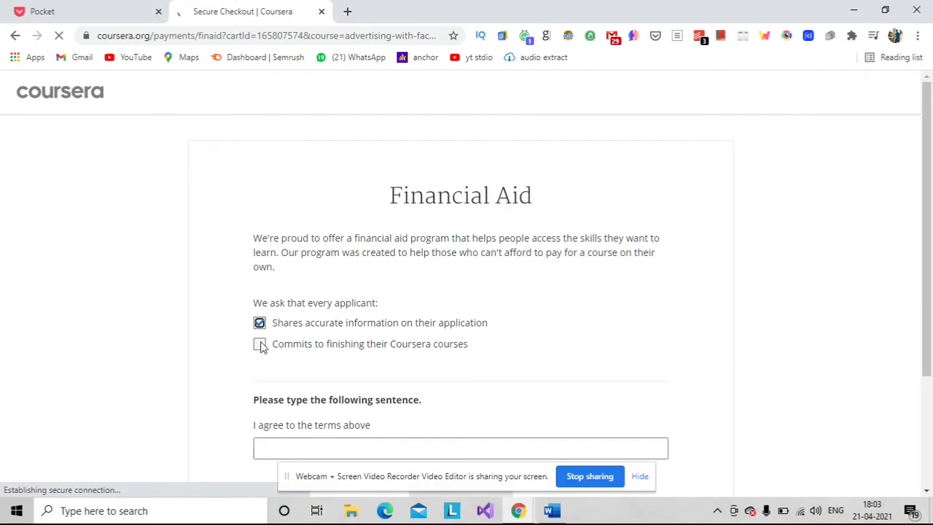
pyautogui.click(261, 345)
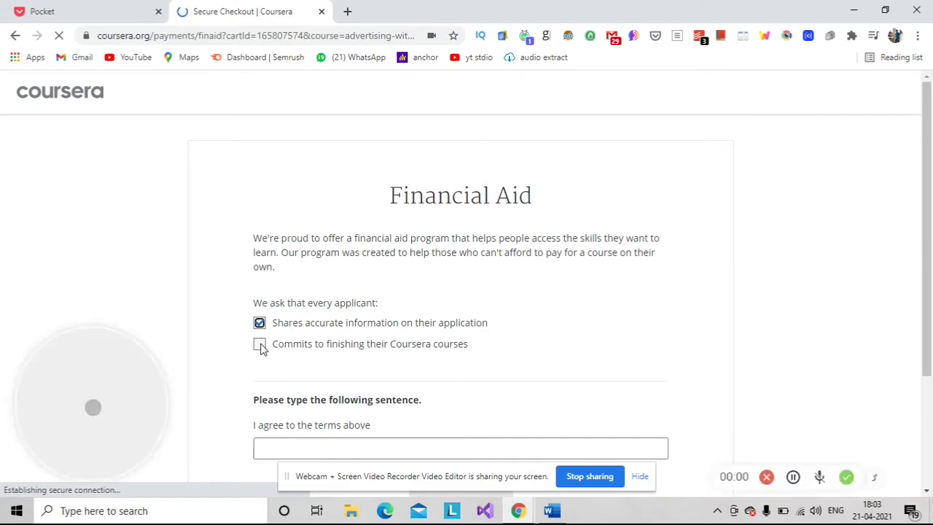
pyautogui.click(259, 346)
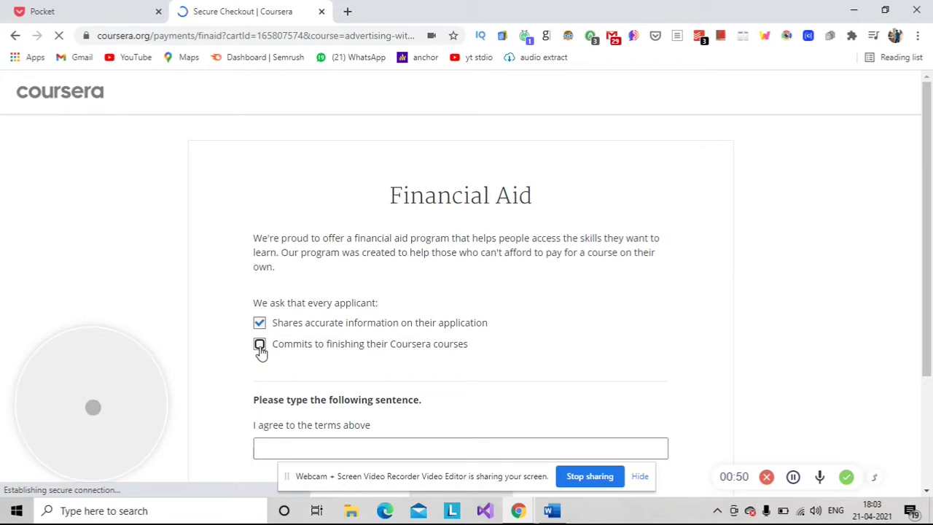
pyautogui.click(260, 347)
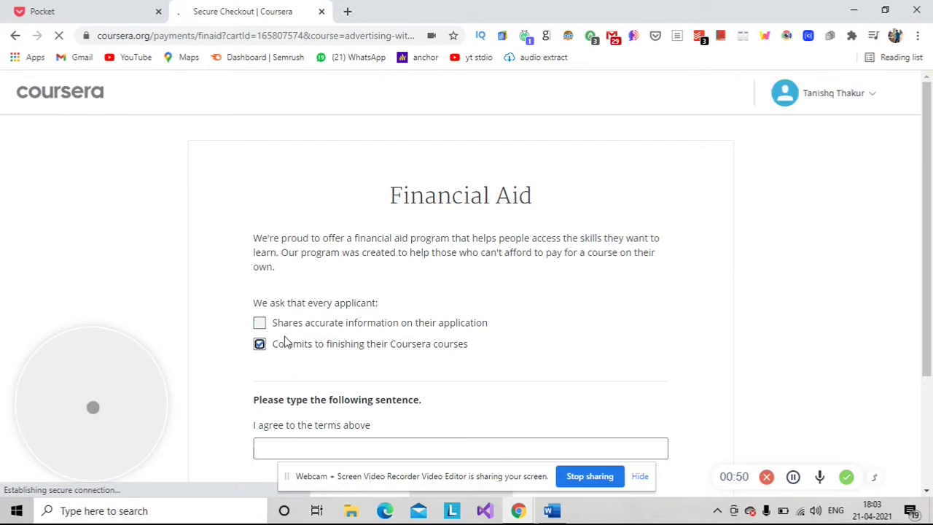
pyautogui.click(262, 325)
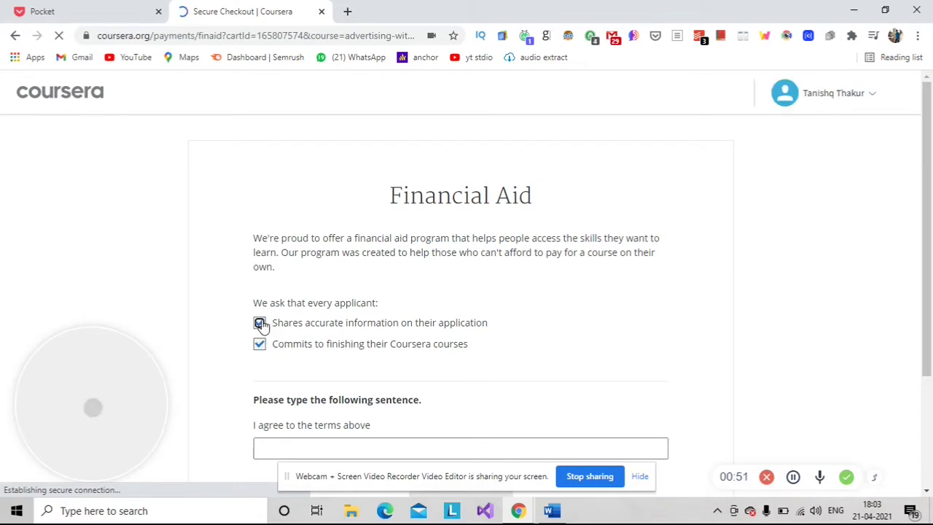
# - Copy 'I agree to the terms above' and paste it into the agreement field
pyautogui.scroll(-2, 930, 269)
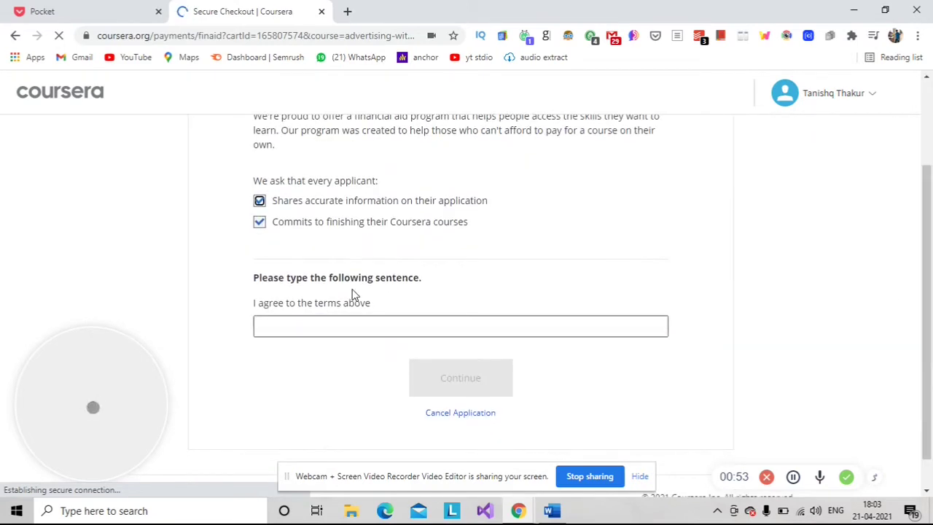
pyautogui.tripleClick(347, 307)
pyautogui.hotkey('ctrl', 'c')
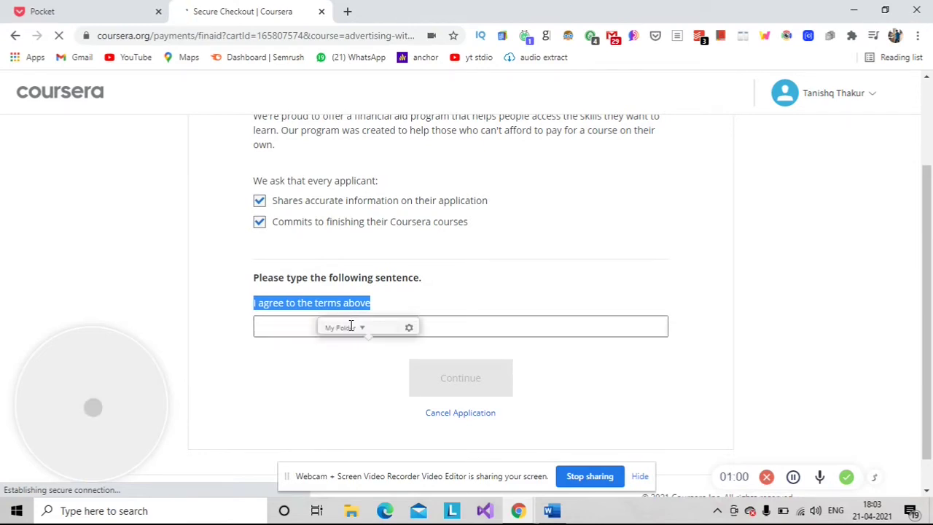
pyautogui.click(330, 327)
pyautogui.click(291, 325)
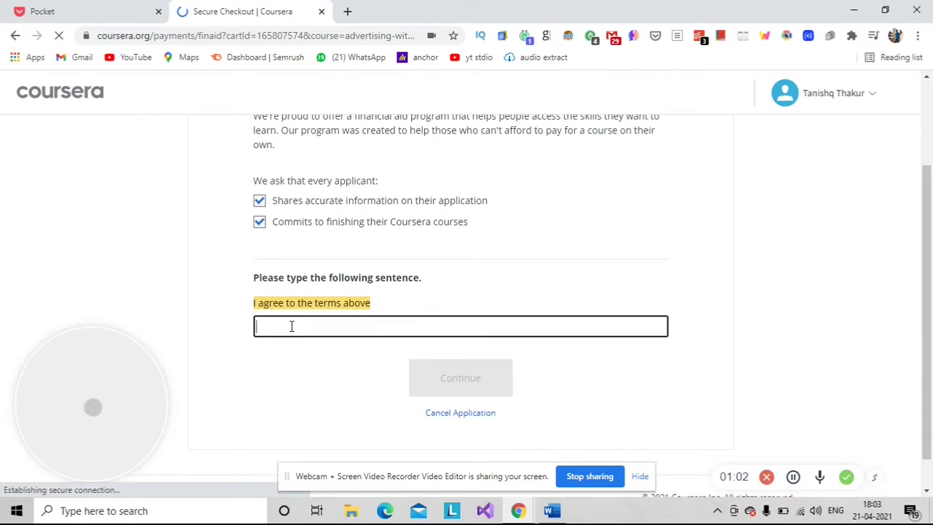
pyautogui.hotkey('ctrl', 'v')
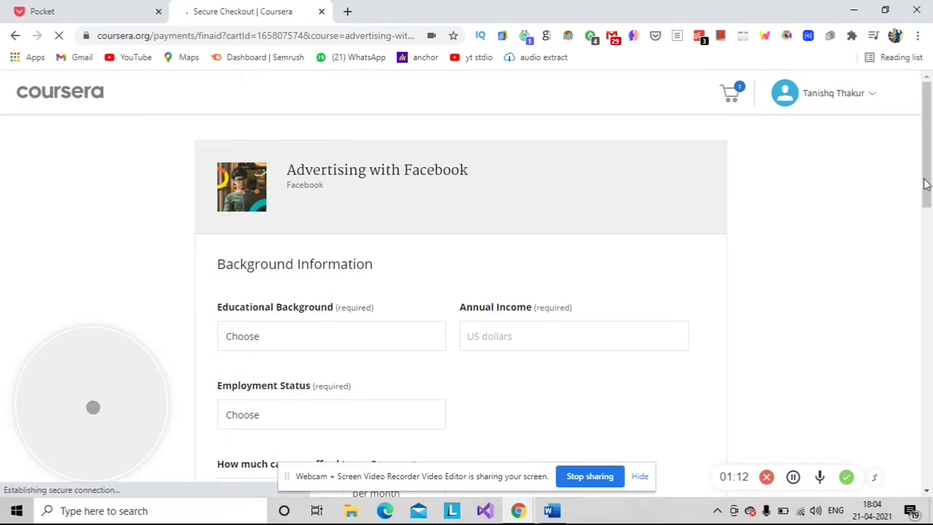
# - Scroll down to the two blank 150-word essays on why aid is needed and career goals
pyautogui.moveTo(928, 181); pyautogui.dragTo(930, 297)
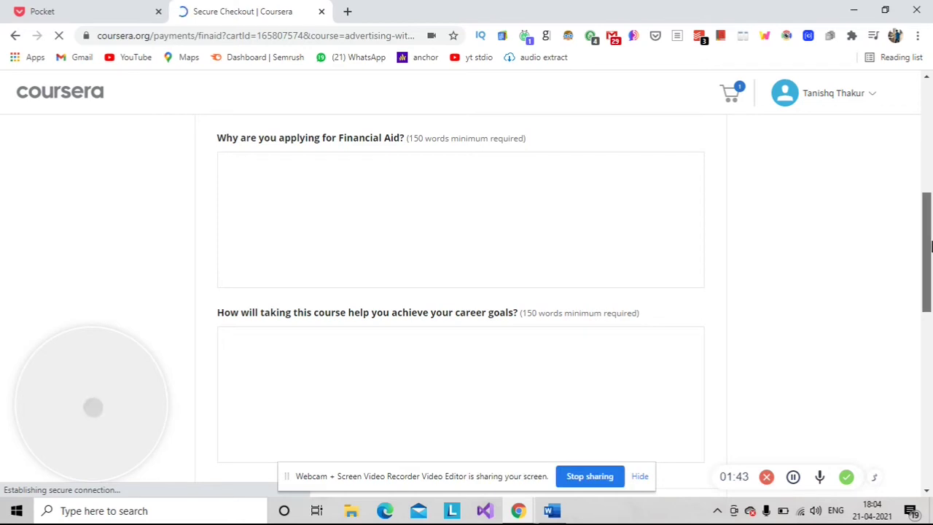
# - Scroll to the Help Us Improve low-interest loan question, answered No
pyautogui.moveTo(930, 245); pyautogui.dragTo(930, 350)
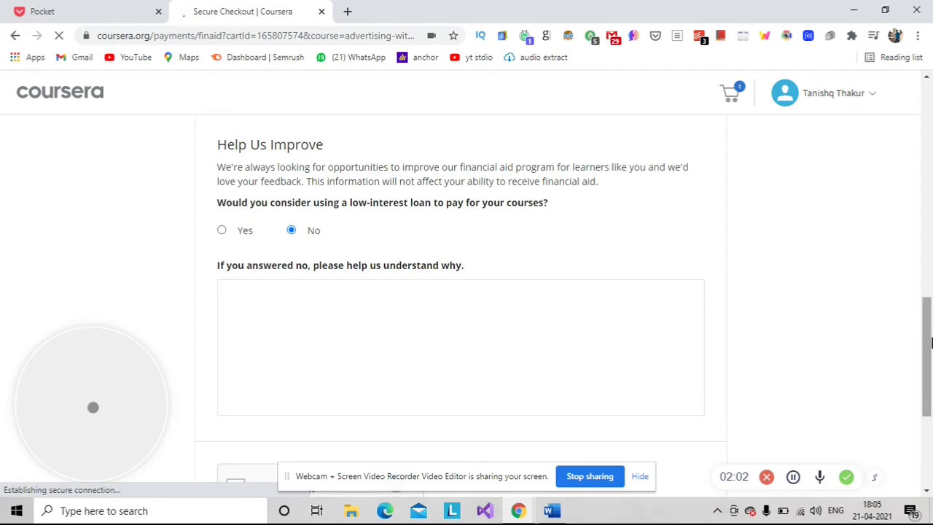
# - Scroll to the form's bottom showing the reCAPTCHA and Submit Application button
pyautogui.scroll(-3, 930, 342)
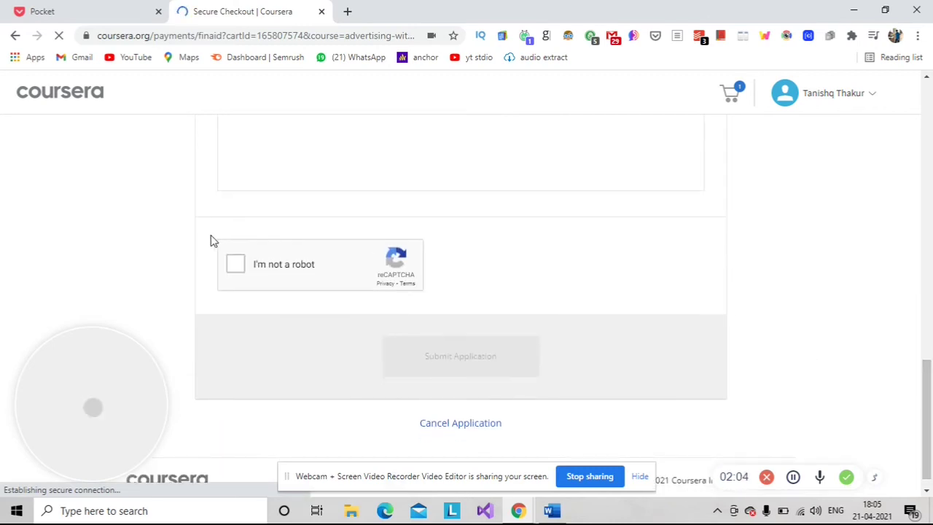